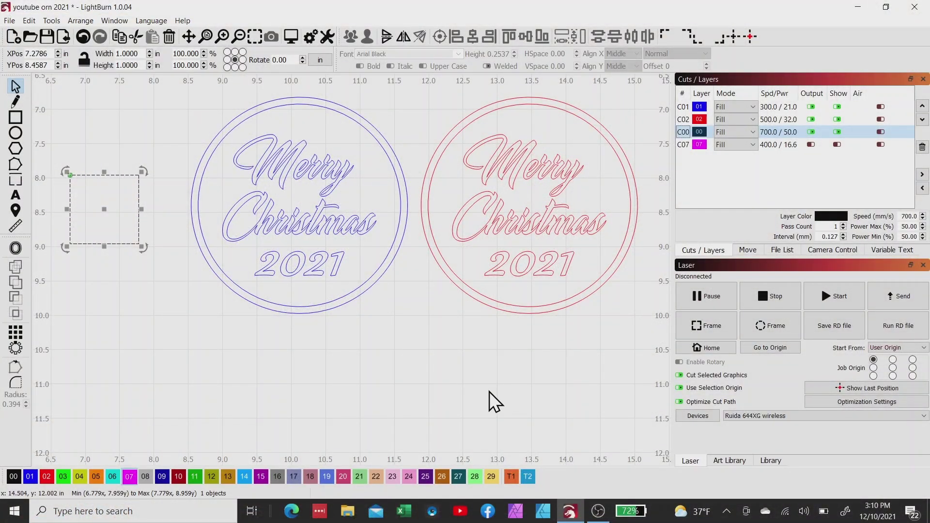
{"action": "scroll", "coordinate": [455, 334], "scroll_direction": "down", "scroll_amount": 2}
{"action": "scroll", "coordinate": [460, 334], "scroll_direction": "up", "scroll_amount": 2}
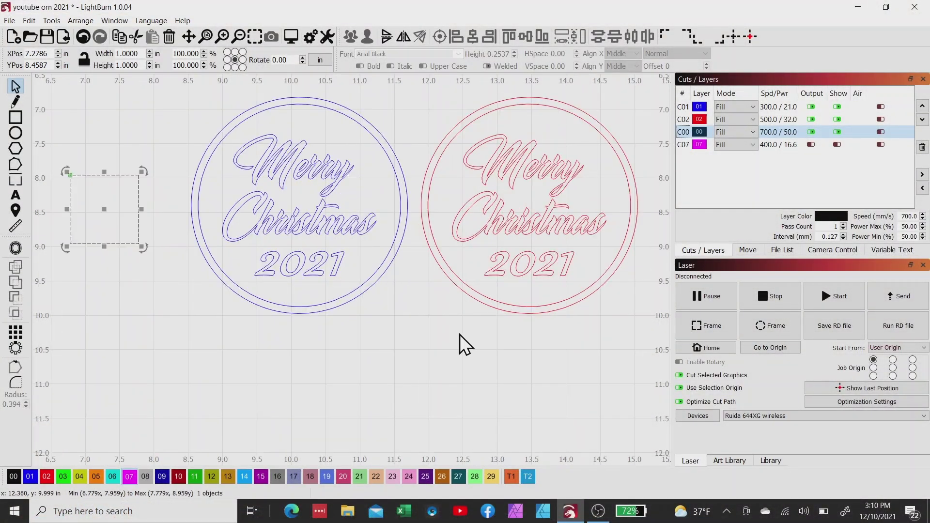
{"action": "left_click_drag", "start_coordinate": [460, 344], "coordinate": [474, 404]}
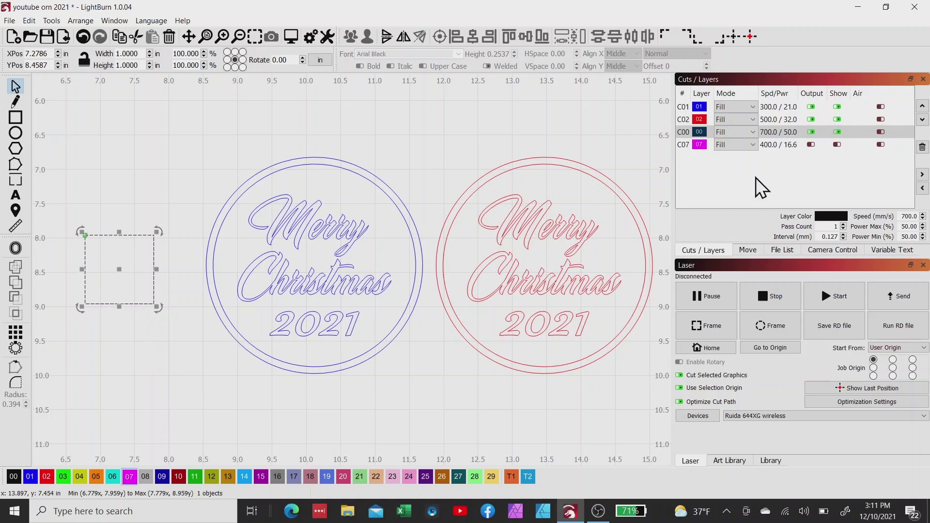
{"action": "left_click", "coordinate": [729, 134]}
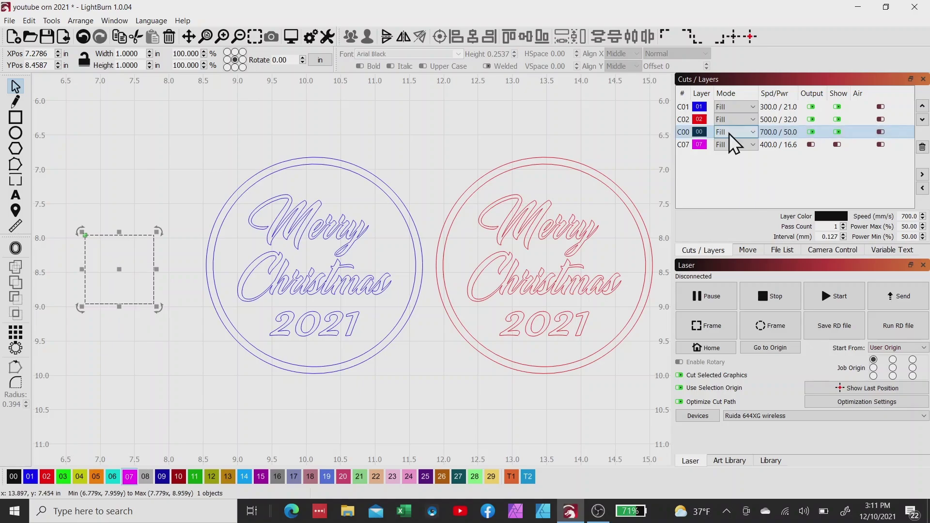
- Set the C00 test-square layer to 300 mm/sec speed and 317 lines per inch
{"action": "double_click", "coordinate": [686, 134]}
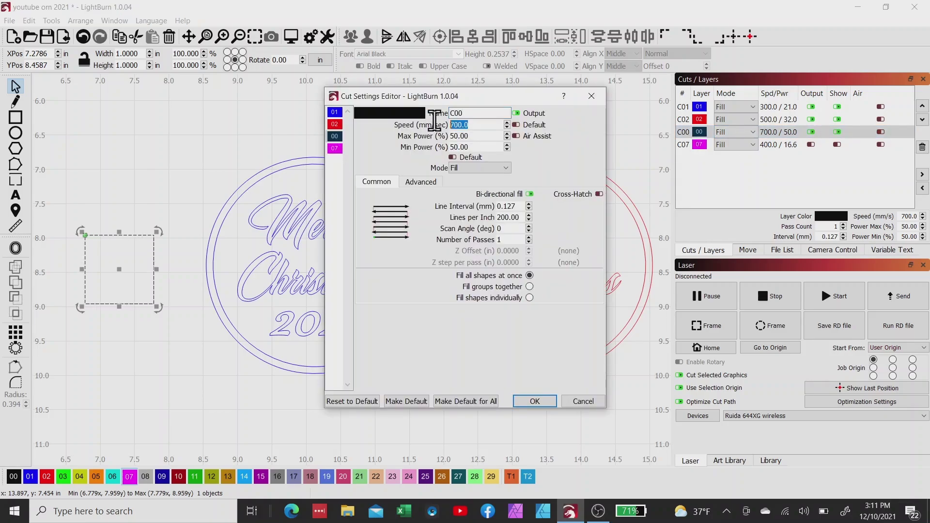
{"action": "type", "text": "300"}
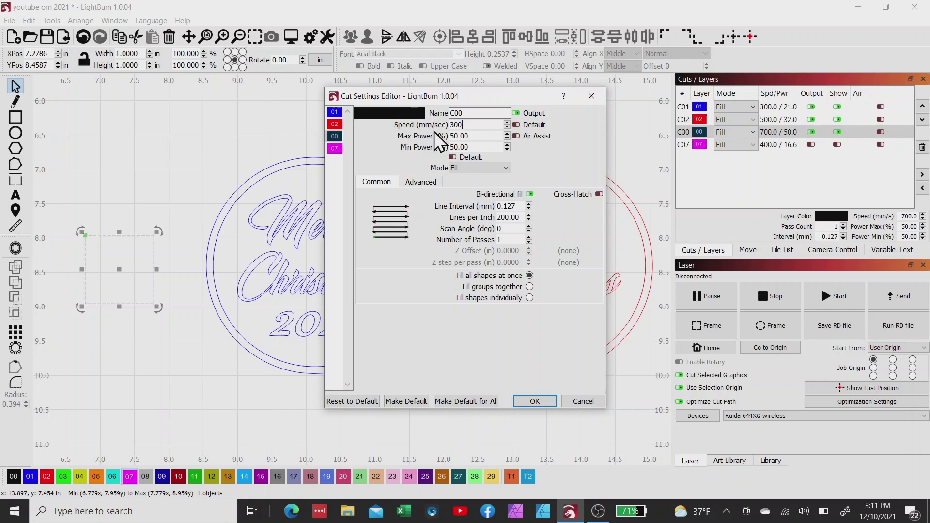
{"action": "key", "text": "Tab"}
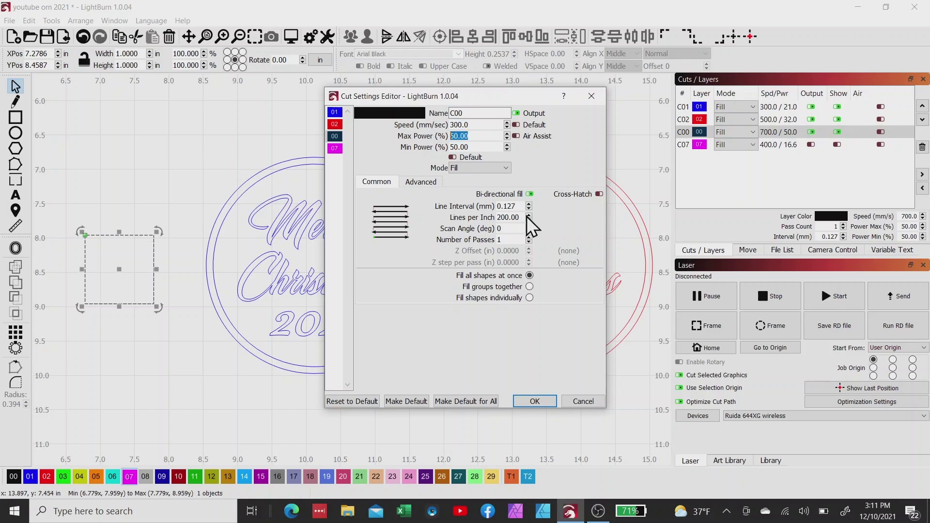
{"action": "double_click", "coordinate": [507, 218]}
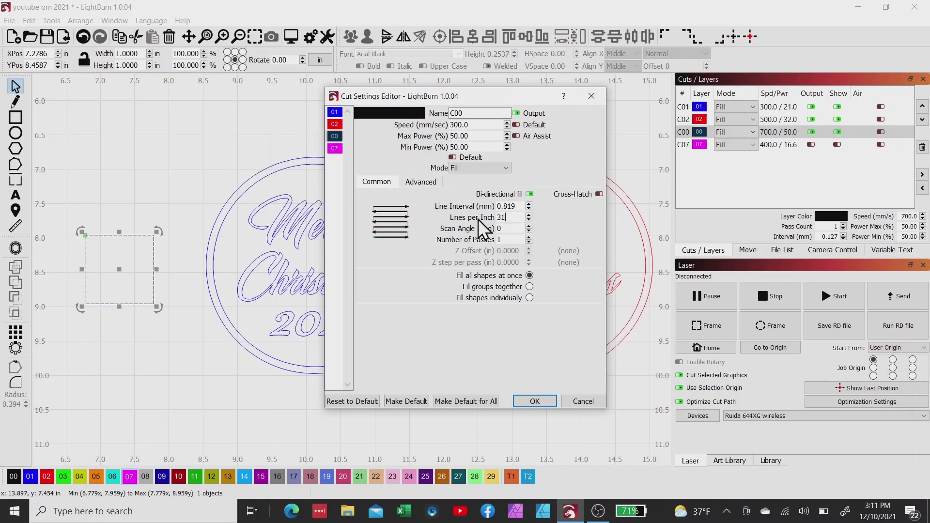
{"action": "type", "text": "317"}
{"action": "key", "text": "Tab"}
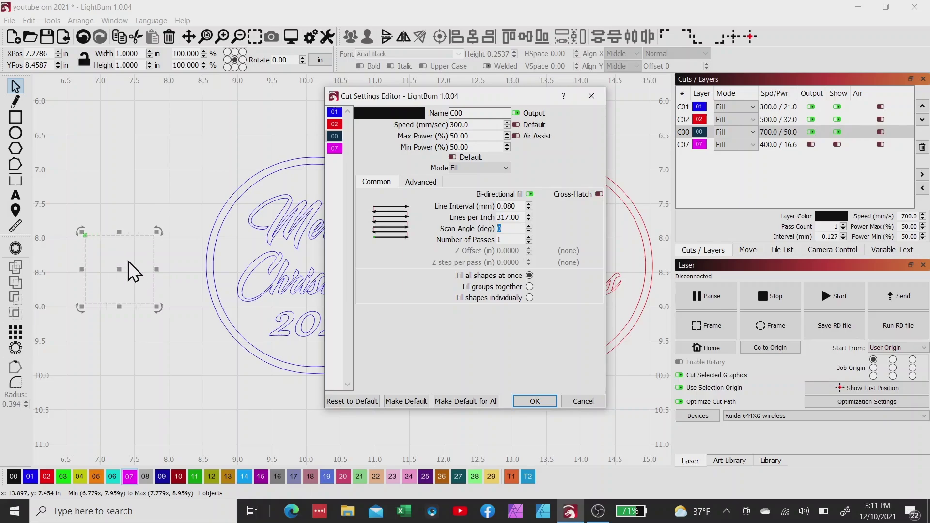
{"action": "left_click", "coordinate": [535, 401]}
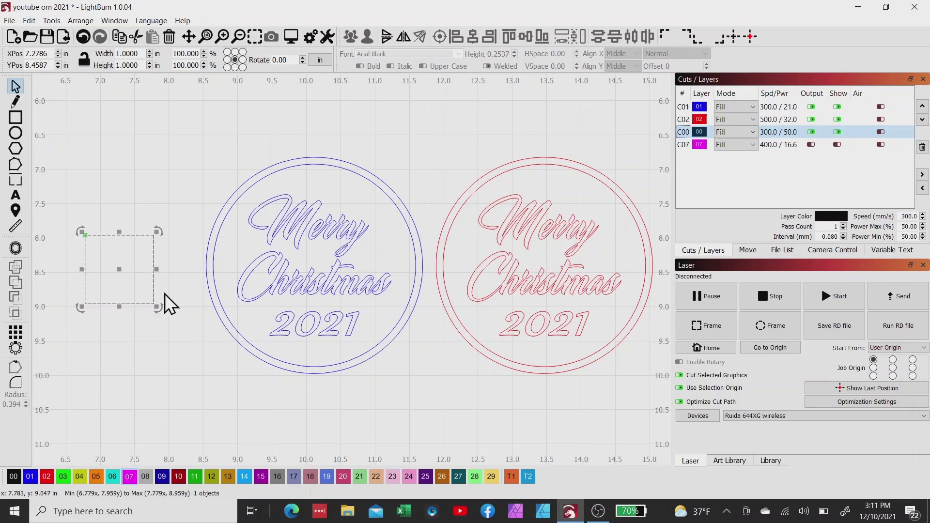
{"action": "key", "text": "alt+p"}
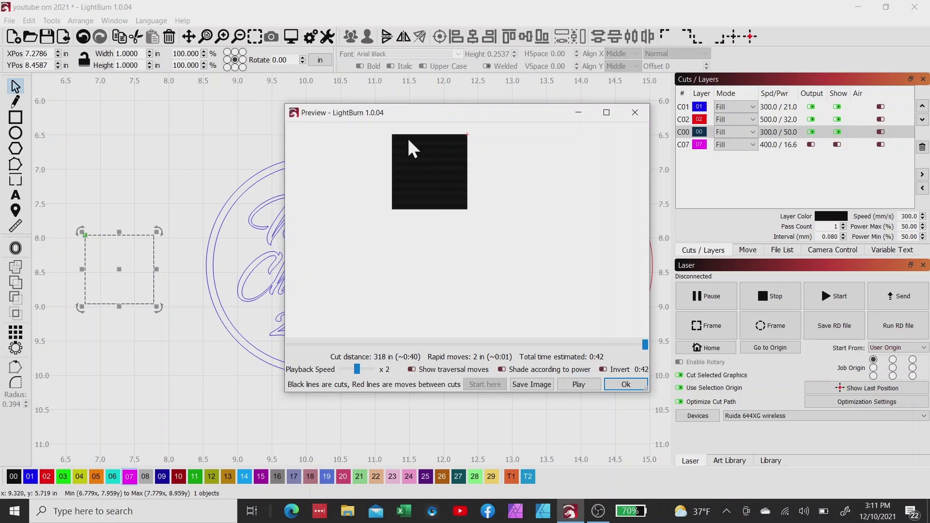
{"action": "scroll", "coordinate": [393, 255], "scroll_direction": "up", "scroll_amount": 5}
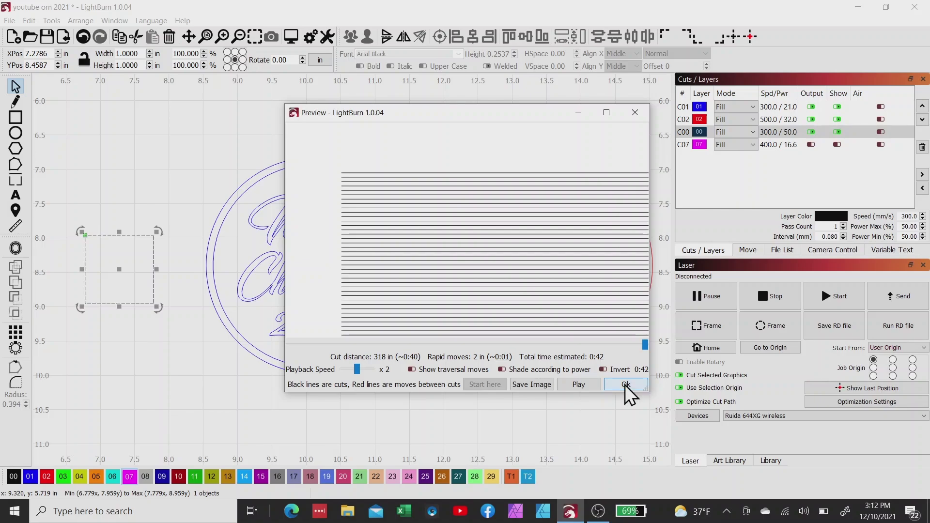
{"action": "left_click", "coordinate": [627, 385]}
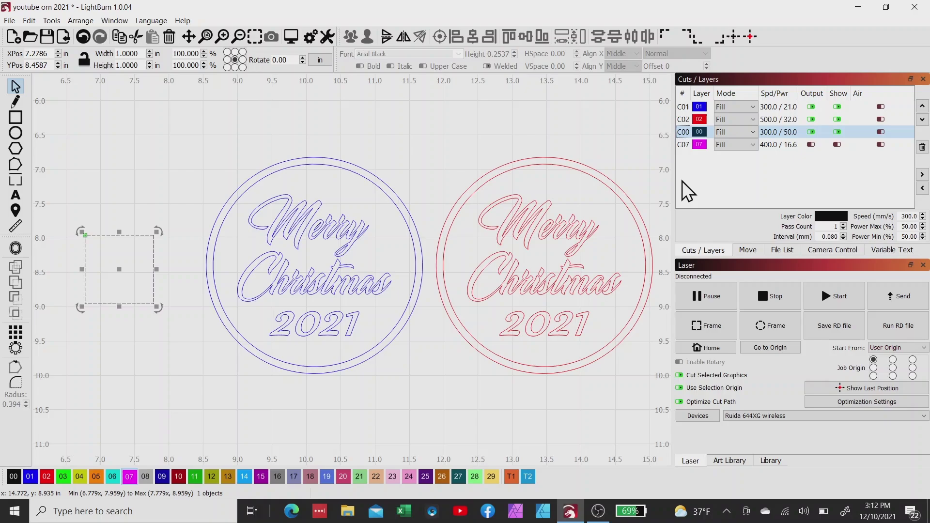
- Change the C00 layer's fill back to 200 lines per inch (0.127 mm interval)
{"action": "double_click", "coordinate": [684, 131]}
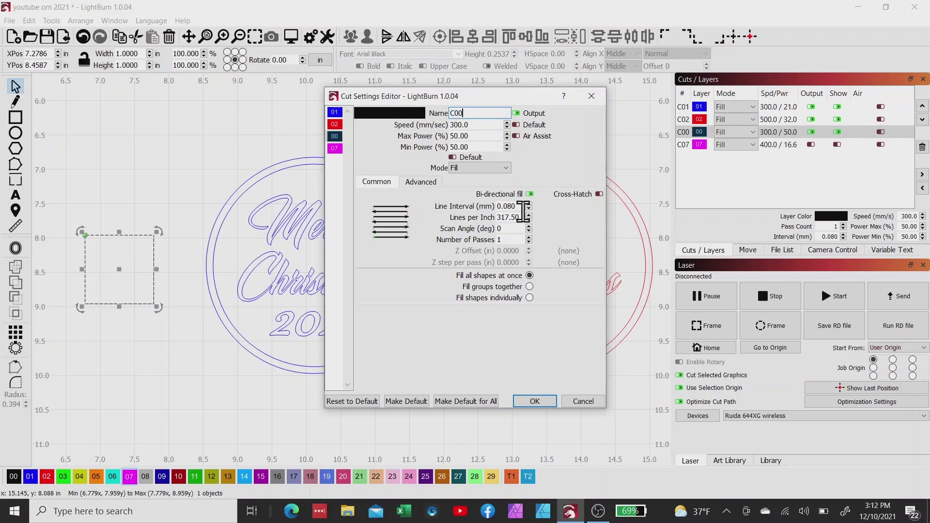
{"action": "double_click", "coordinate": [522, 216]}
{"action": "type", "text": "200"}
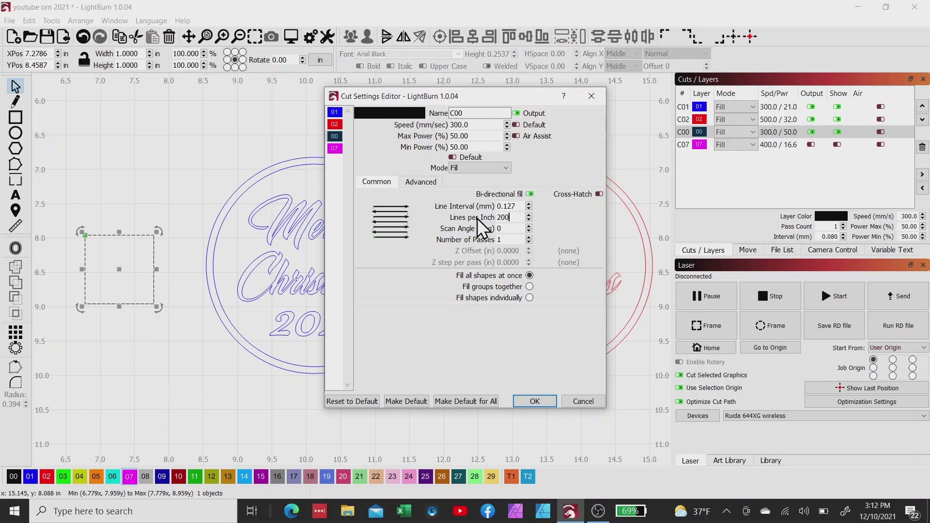
{"action": "double_click", "coordinate": [509, 228]}
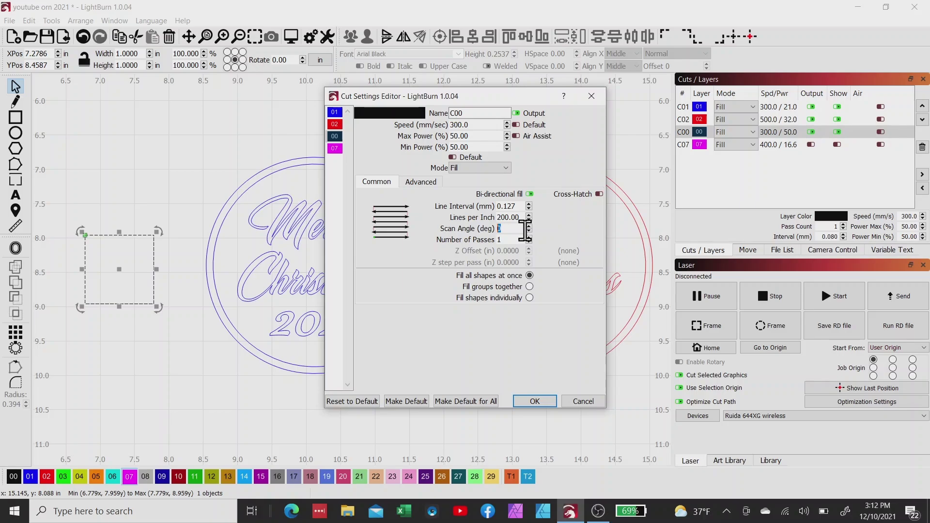
{"action": "key", "text": "Return"}
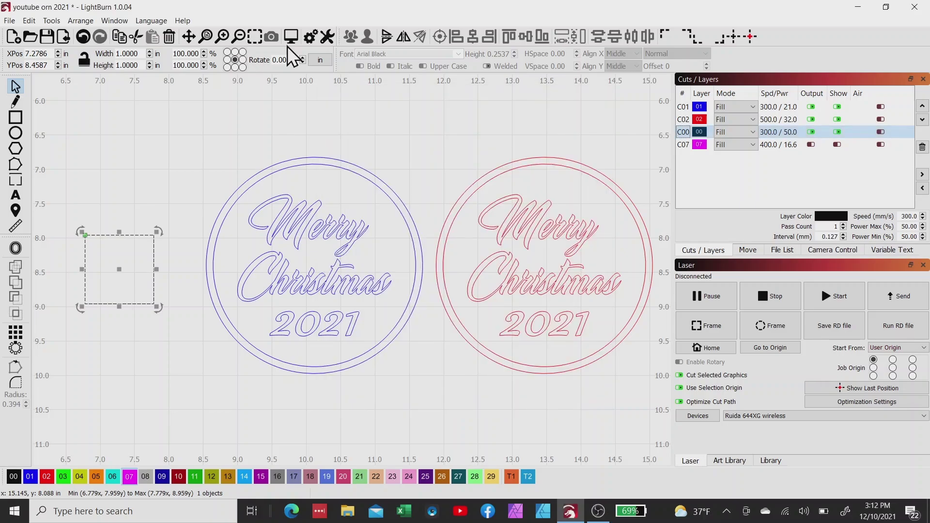
{"action": "left_click", "coordinate": [293, 43]}
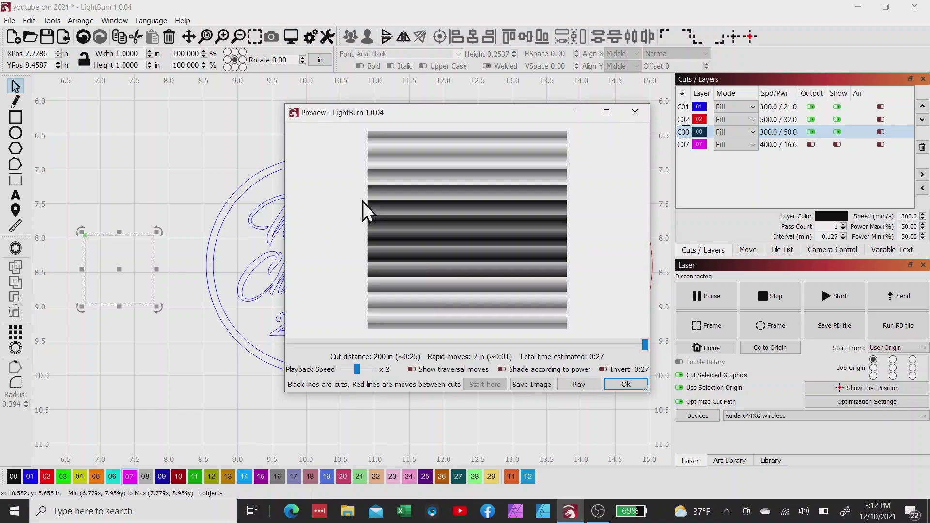
{"action": "scroll", "coordinate": [362, 202], "scroll_direction": "up", "scroll_amount": 5}
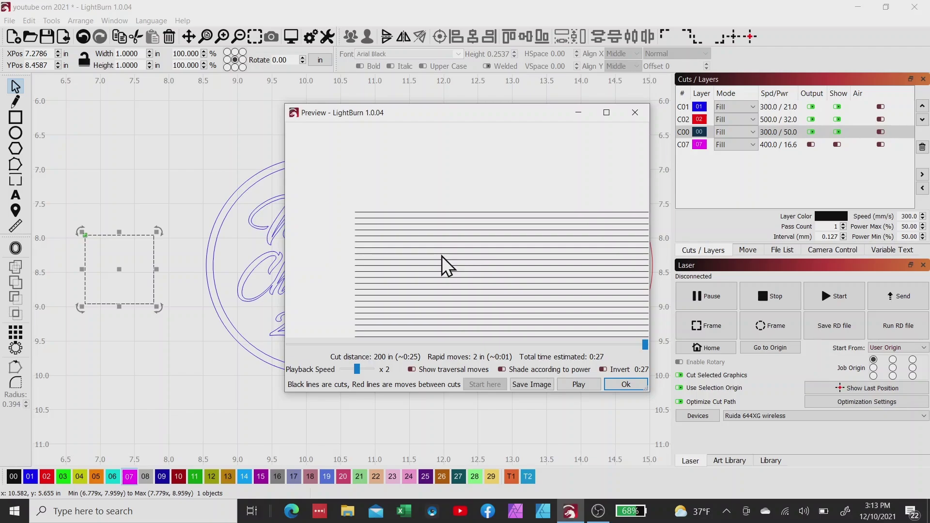
{"action": "left_click", "coordinate": [626, 384]}
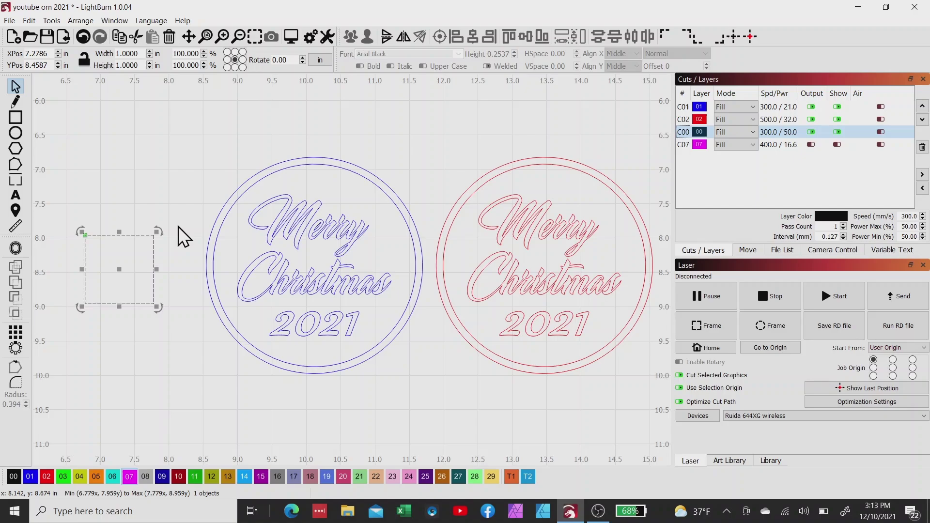
{"action": "double_click", "coordinate": [688, 107]}
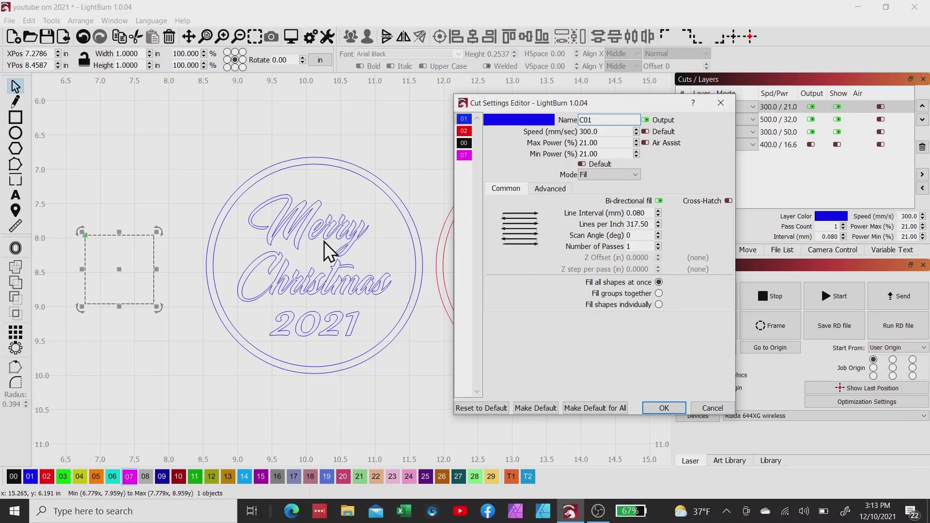
{"action": "key", "text": "Tab"}
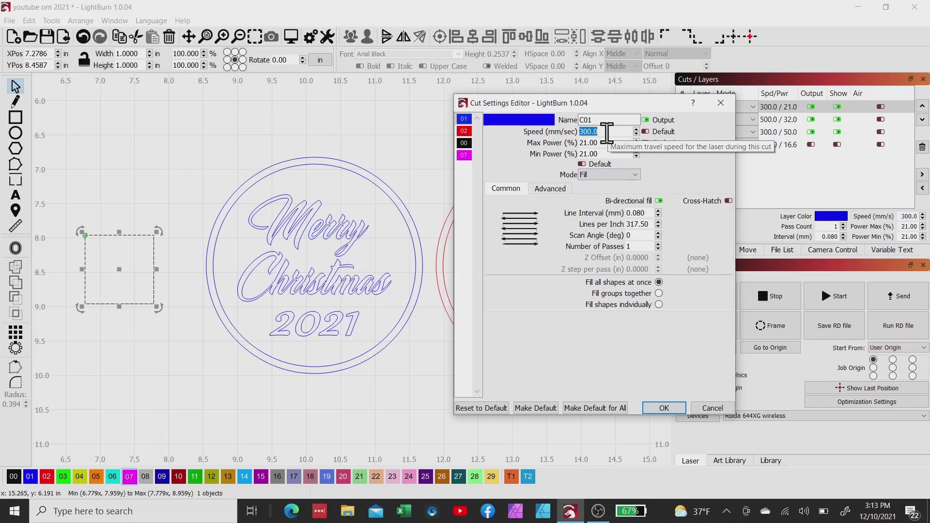
{"action": "key", "text": "Return"}
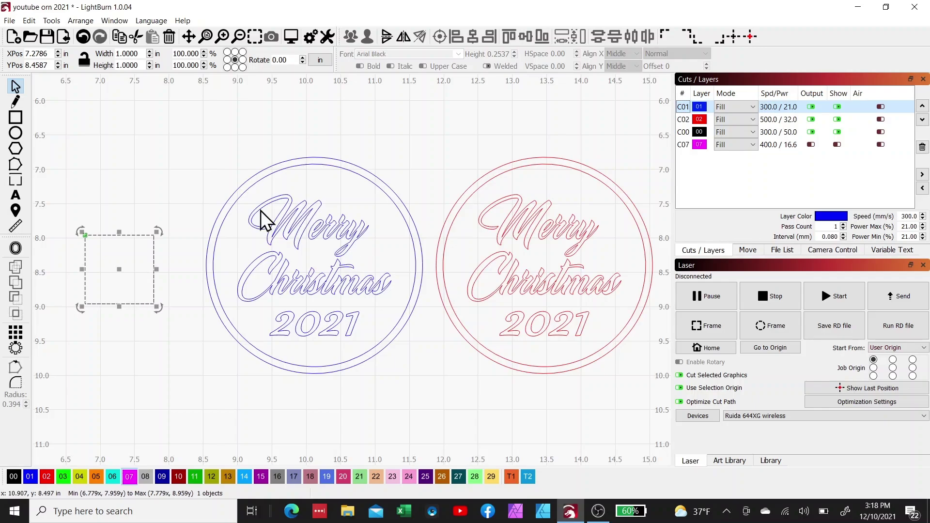
- Select the blue Merry Christmas design and open the C01 layer's cut settings
{"action": "left_click", "coordinate": [207, 251]}
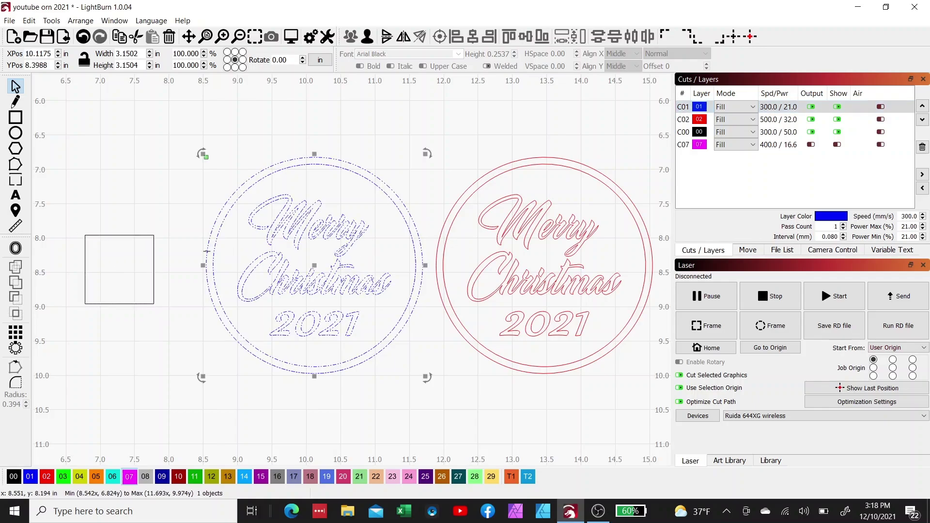
{"action": "double_click", "coordinate": [685, 108]}
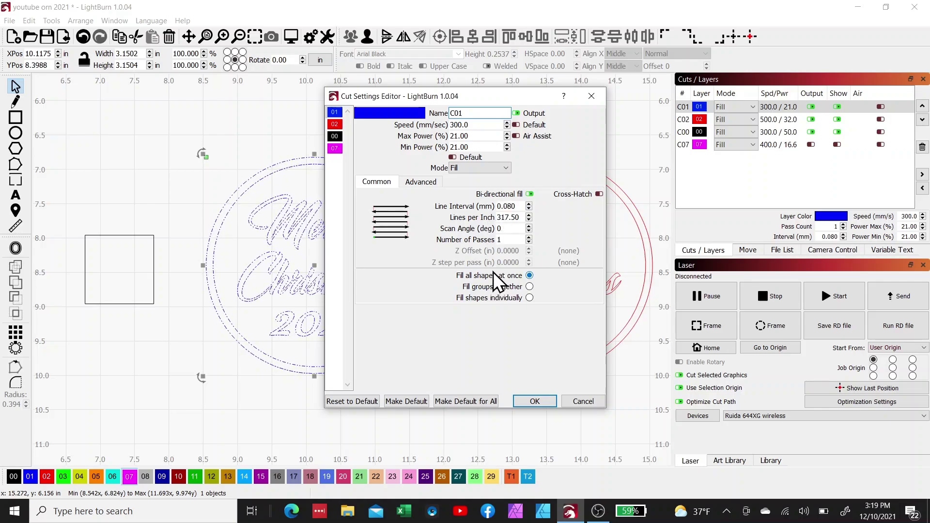
- Confirm C01's fill settings of 300 mm/s, 21% power and 0.080 mm interval
{"action": "left_click", "coordinate": [535, 402]}
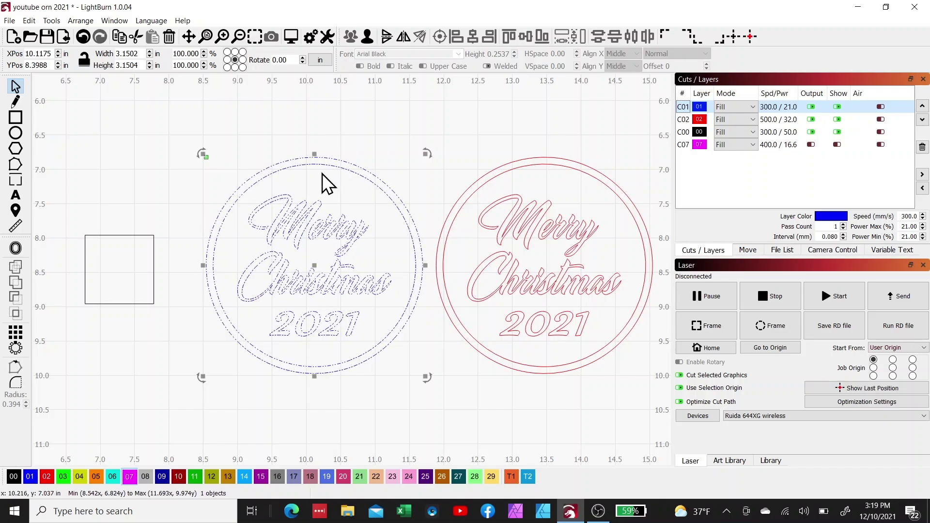
{"action": "left_click", "coordinate": [291, 35]}
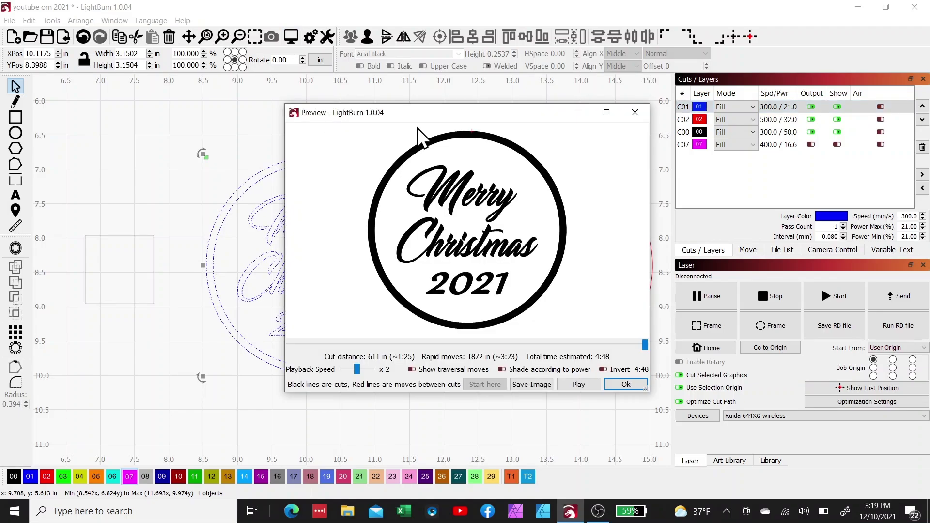
{"action": "left_click_drag", "start_coordinate": [397, 115], "coordinate": [282, 117]}
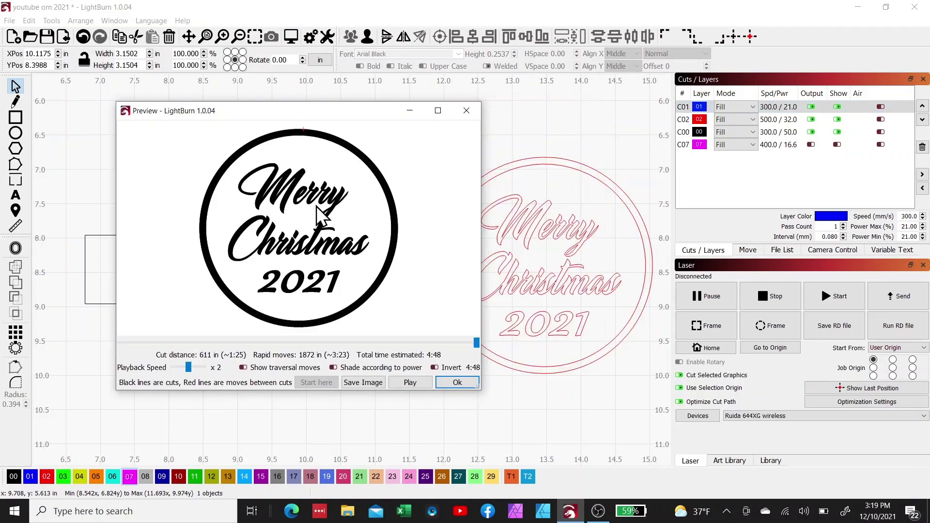
{"action": "mouse_move", "coordinate": [477, 342]}
{"action": "left_mouse_down"}
{"action": "mouse_move", "coordinate": [129, 329]}
{"action": "mouse_move", "coordinate": [473, 342]}
{"action": "left_mouse_up"}
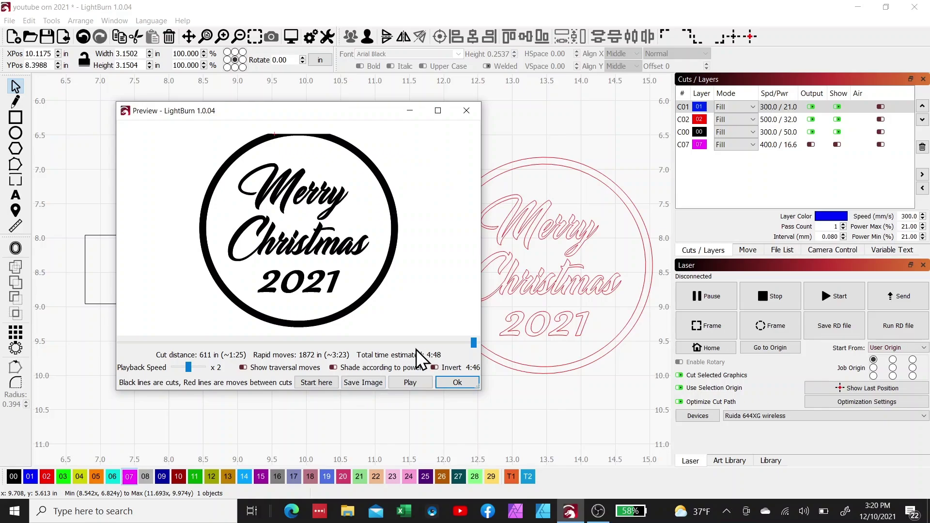
{"action": "left_click", "coordinate": [451, 383]}
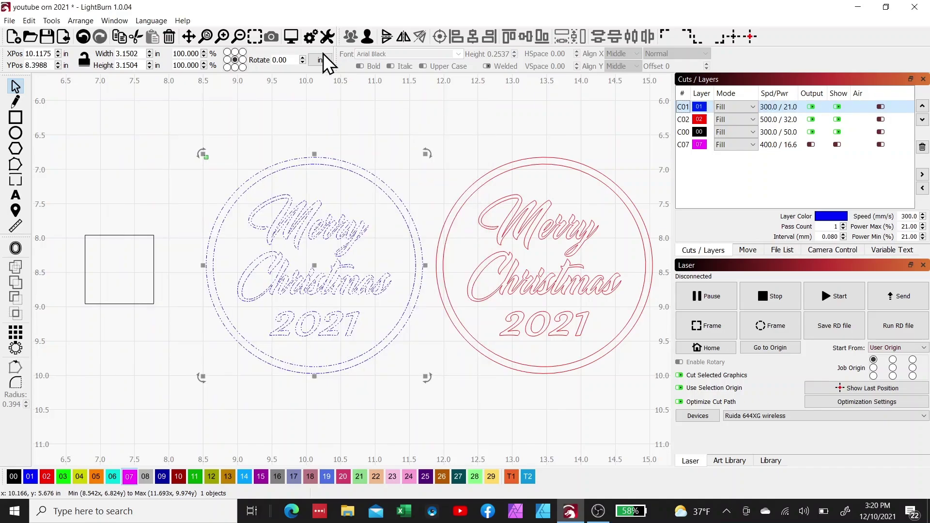
{"action": "left_click", "coordinate": [327, 36]}
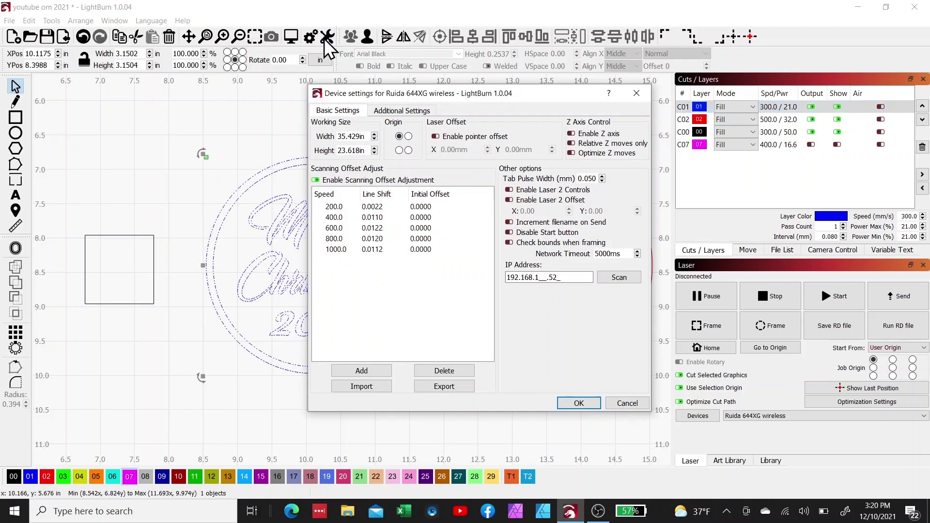
{"action": "left_click", "coordinate": [391, 113]}
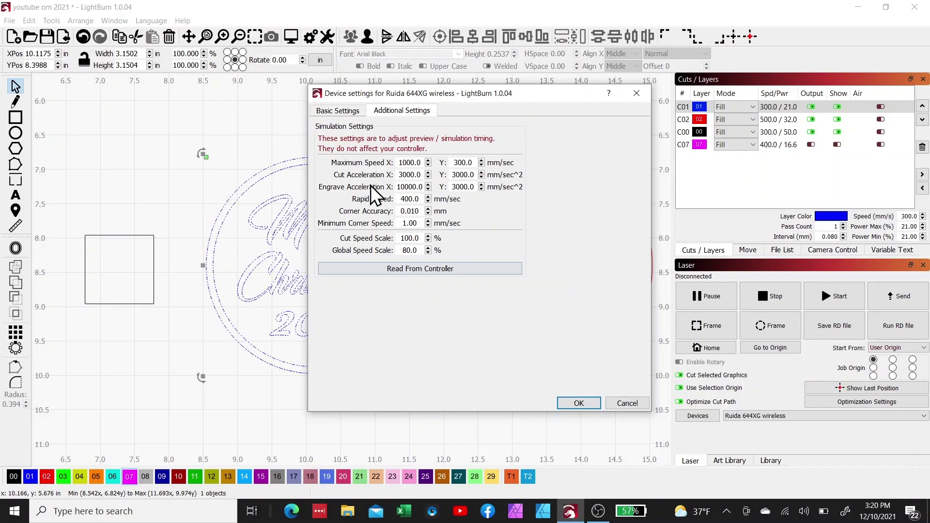
{"action": "left_click", "coordinate": [580, 404]}
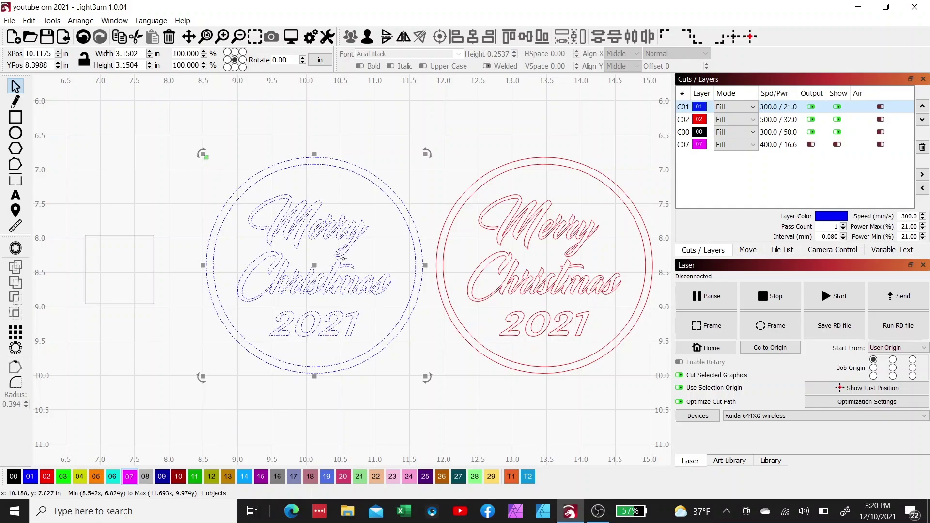
{"action": "left_click", "coordinate": [291, 36]}
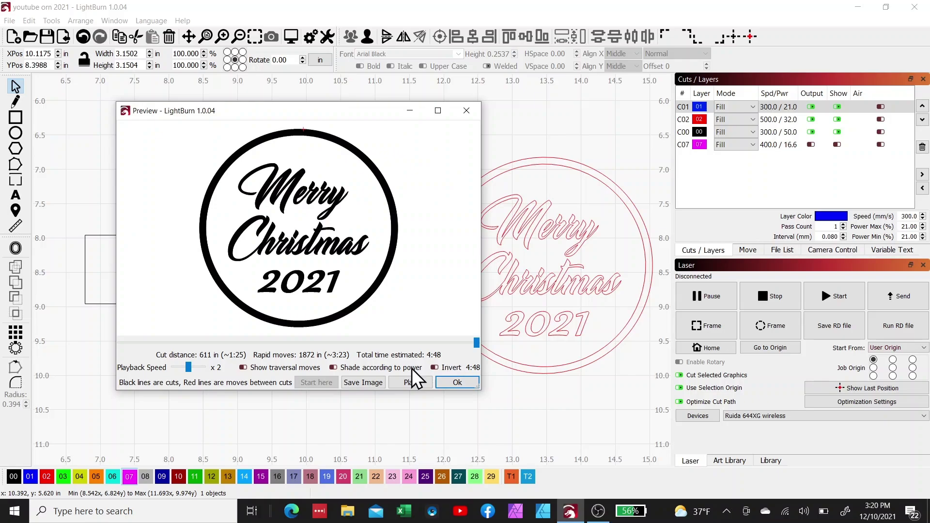
{"action": "left_click", "coordinate": [458, 383]}
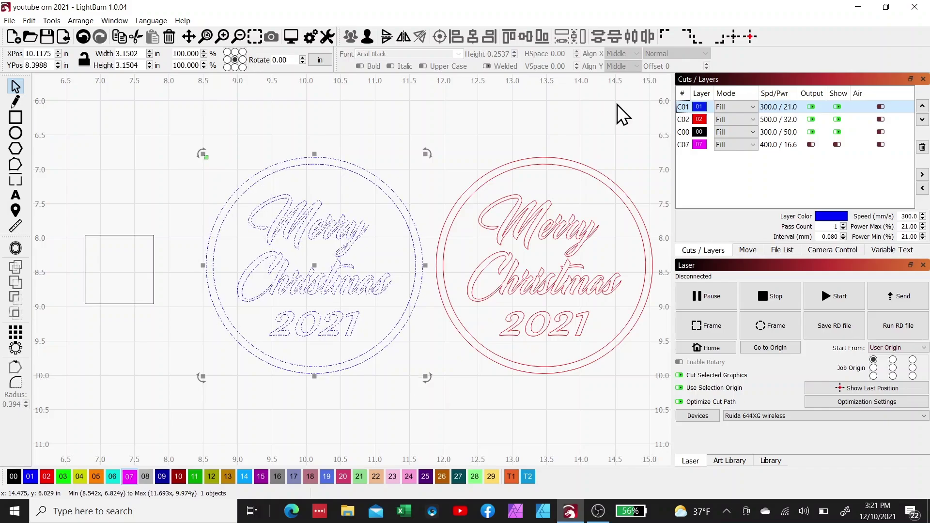
- Select the red ornament and confirm its C02 layer at 500 mm/s, 32% power, 200 LPI
{"action": "scroll", "coordinate": [477, 143], "scroll_direction": "down", "scroll_amount": 1}
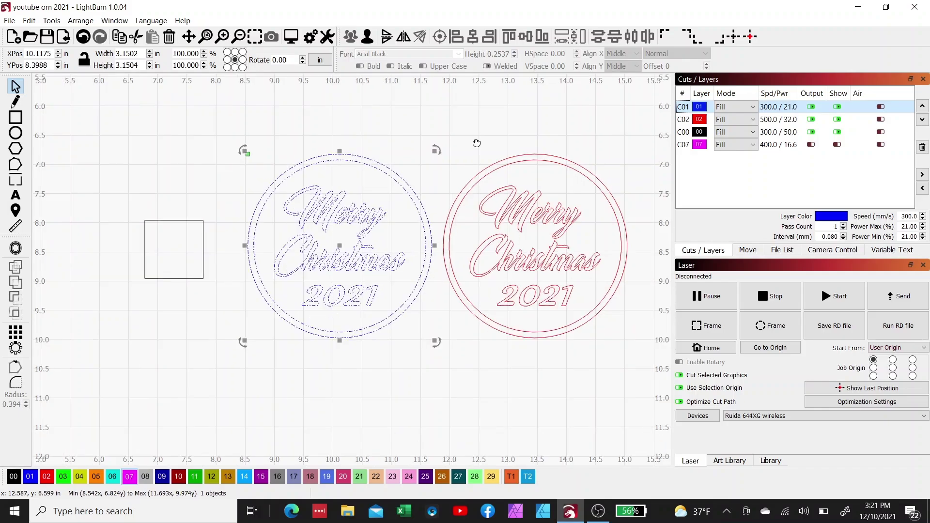
{"action": "left_click_drag", "start_coordinate": [477, 143], "coordinate": [420, 122]}
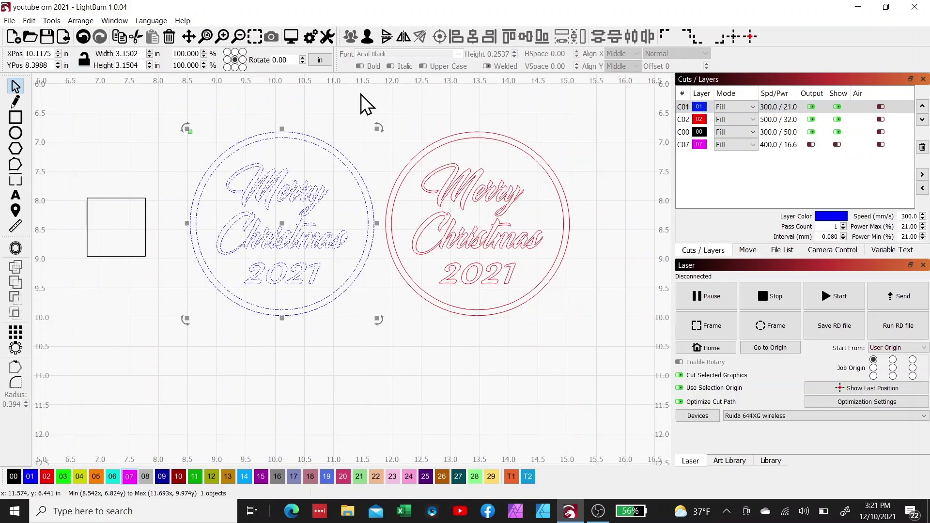
{"action": "left_click_drag", "start_coordinate": [368, 101], "coordinate": [586, 365]}
{"action": "double_click", "coordinate": [687, 119]}
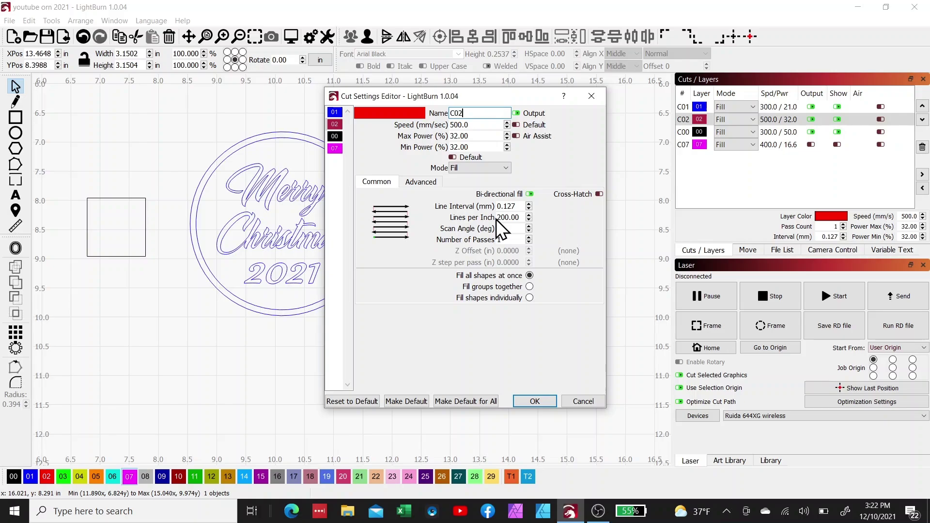
{"action": "left_click", "coordinate": [535, 401]}
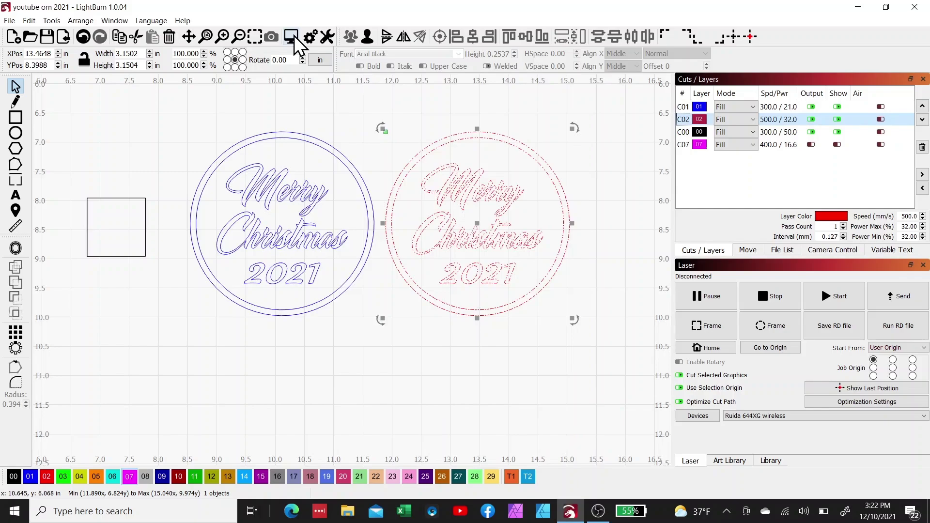
{"action": "left_click", "coordinate": [295, 36]}
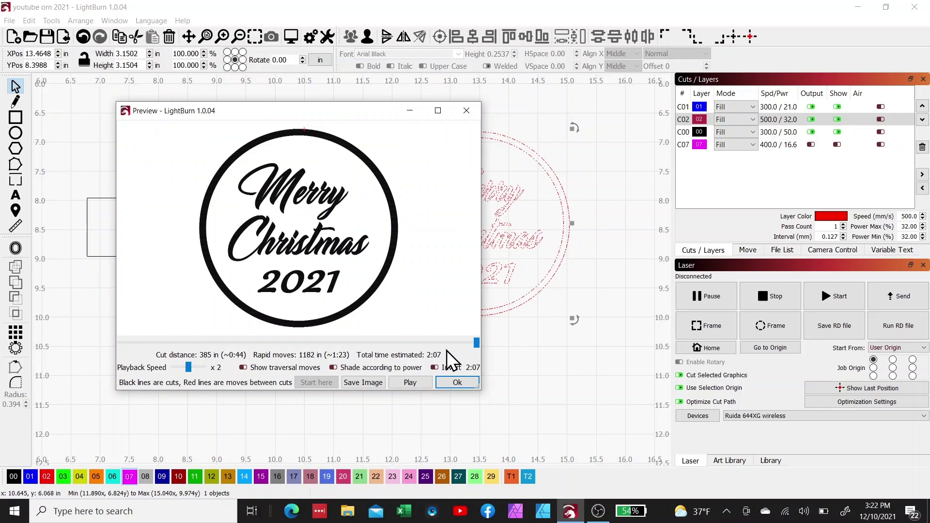
{"action": "left_click", "coordinate": [458, 382]}
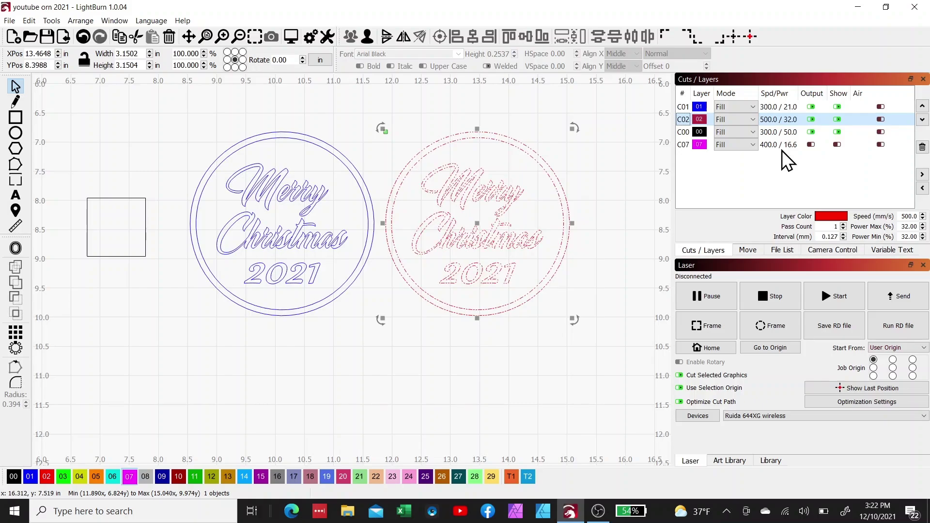
- Turn on the magenta C07 layer showing estimated/actual times and the 2:10 savings
{"action": "left_click", "coordinate": [838, 145]}
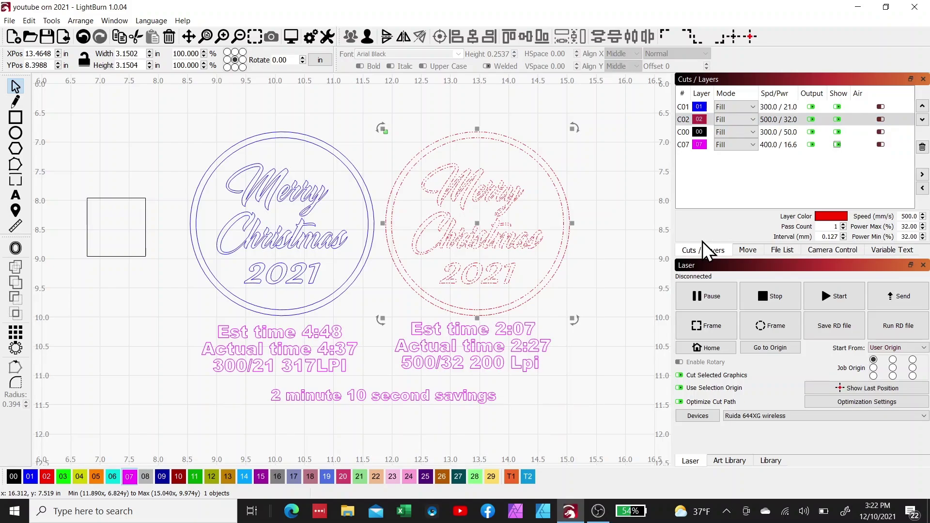
{"action": "scroll", "coordinate": [407, 131], "scroll_direction": "down", "scroll_amount": 1}
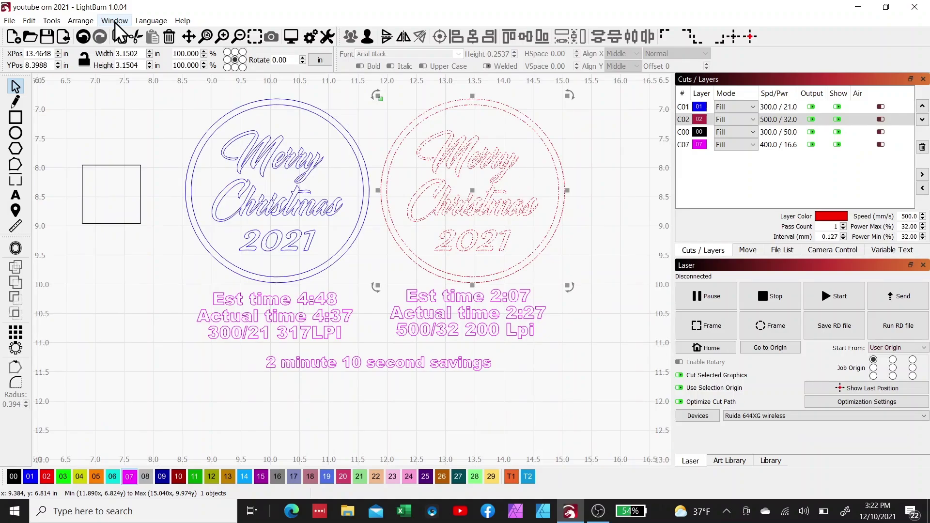
{"action": "scroll", "coordinate": [359, 201], "scroll_direction": "up", "scroll_amount": 1}
{"action": "left_click", "coordinate": [114, 21]}
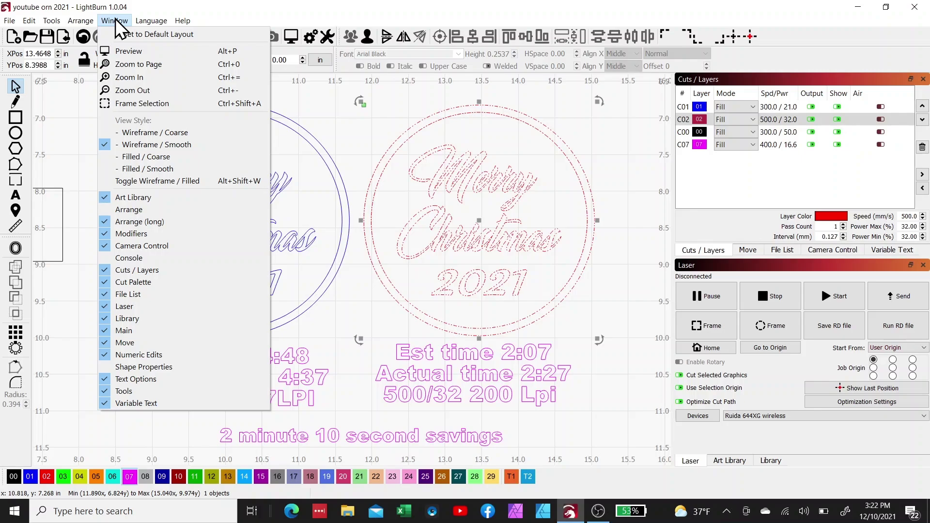
- Switch the canvas to filled view and center the solid blue and red ornaments
{"action": "left_click", "coordinate": [146, 168]}
{"action": "scroll", "coordinate": [565, 397], "scroll_direction": "down", "scroll_amount": 1}
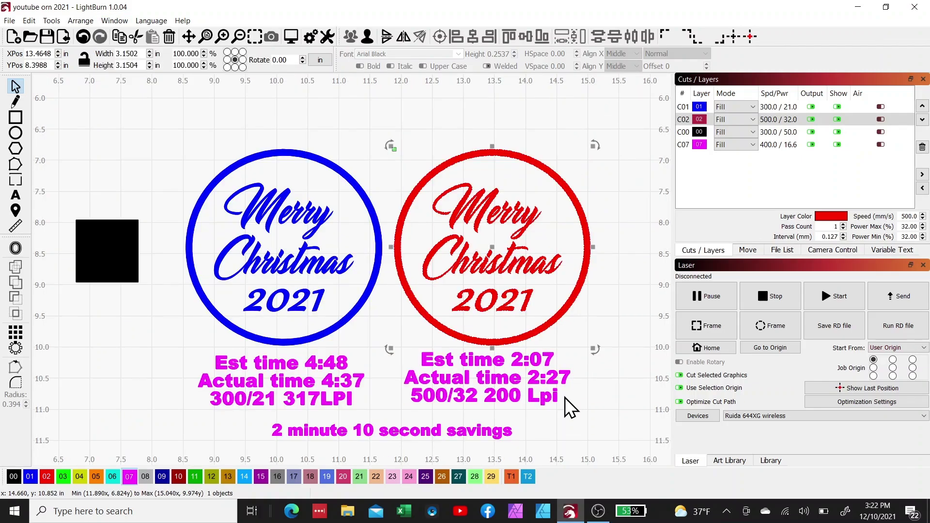
{"action": "left_click_drag", "start_coordinate": [565, 397], "coordinate": [537, 366]}
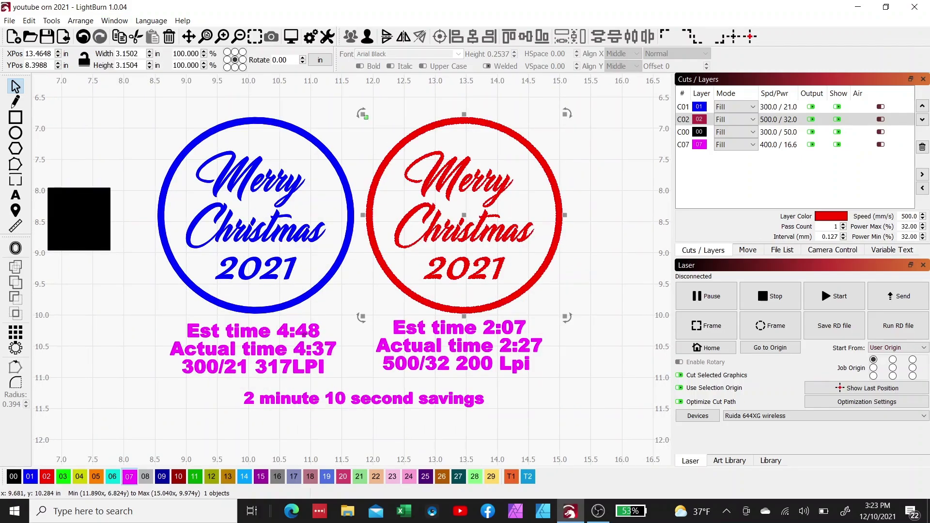